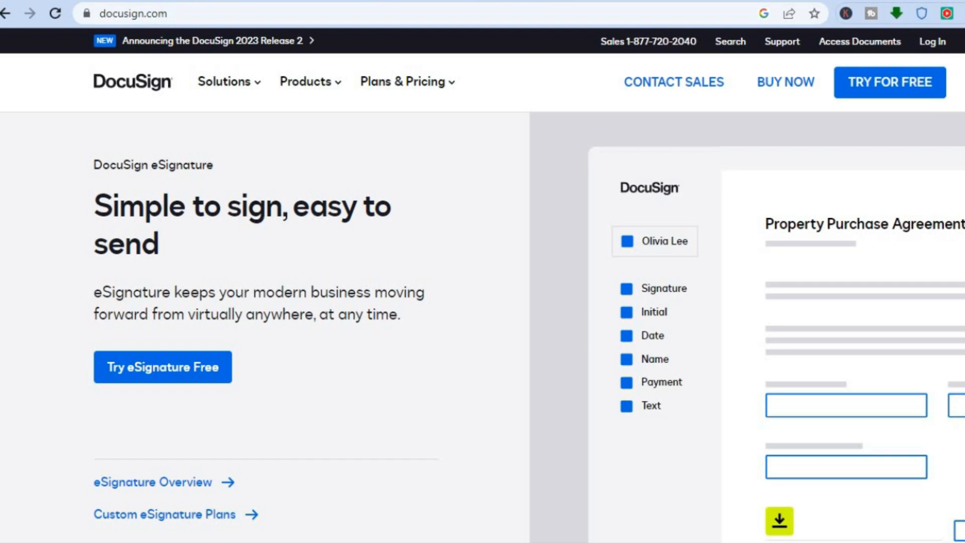
Step: Look through the DocuSign homepage's eSignature and contract lifecycle management sections
scroll(483, 326, down, 5)
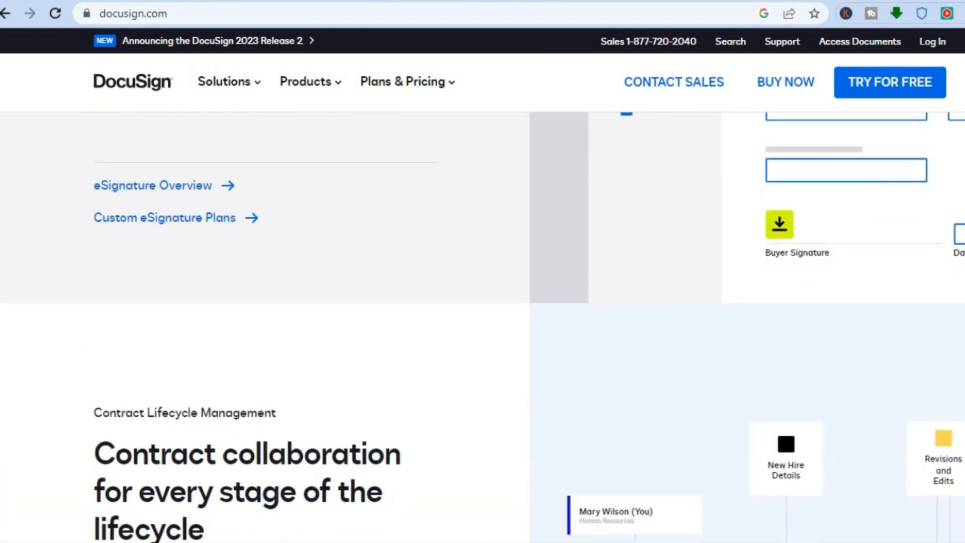
scroll(482, 327, down, 6)
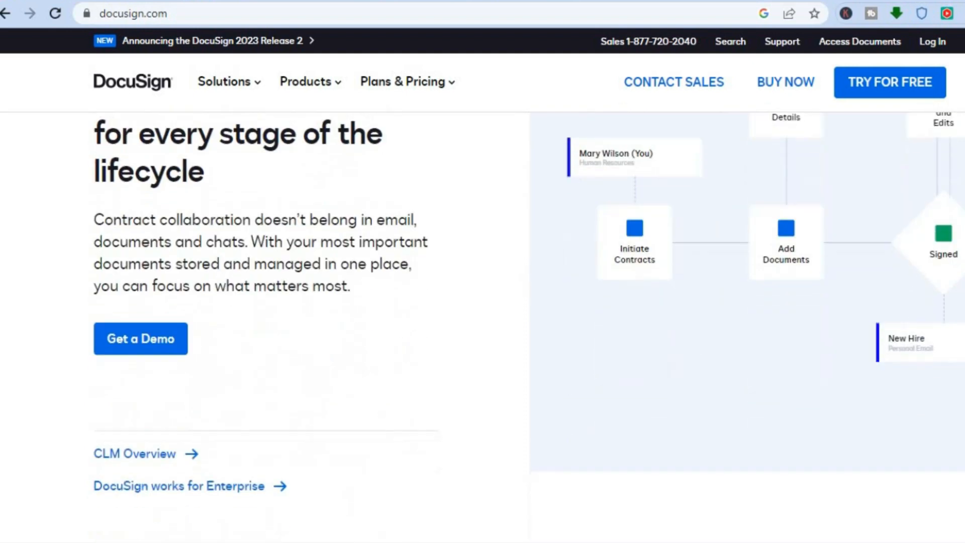
scroll(483, 326, up, 15)
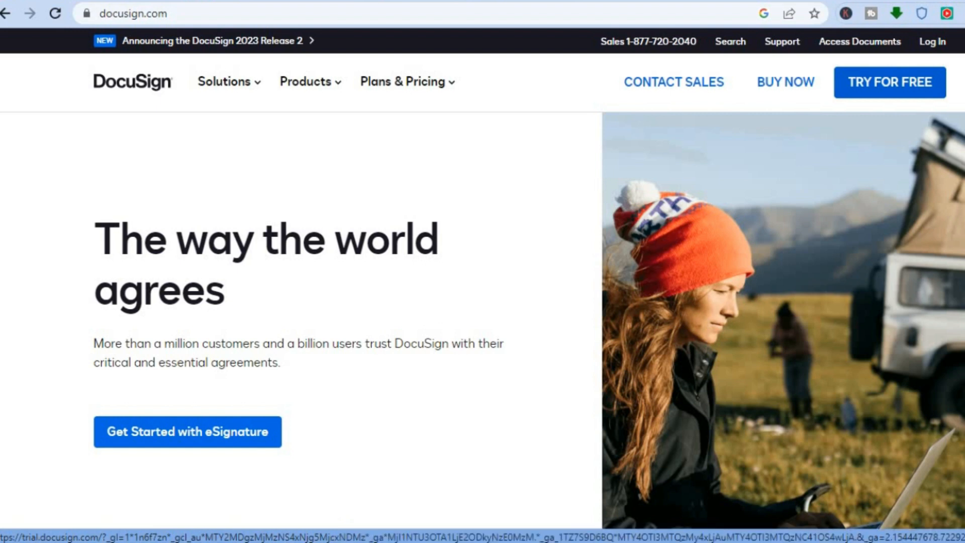
scroll(483, 326, down, 5)
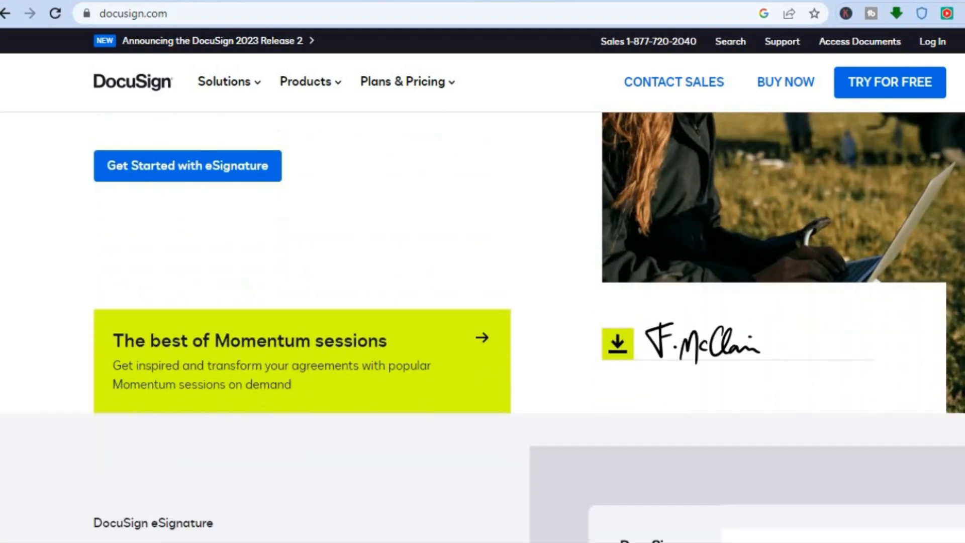
scroll(482, 327, down, 2)
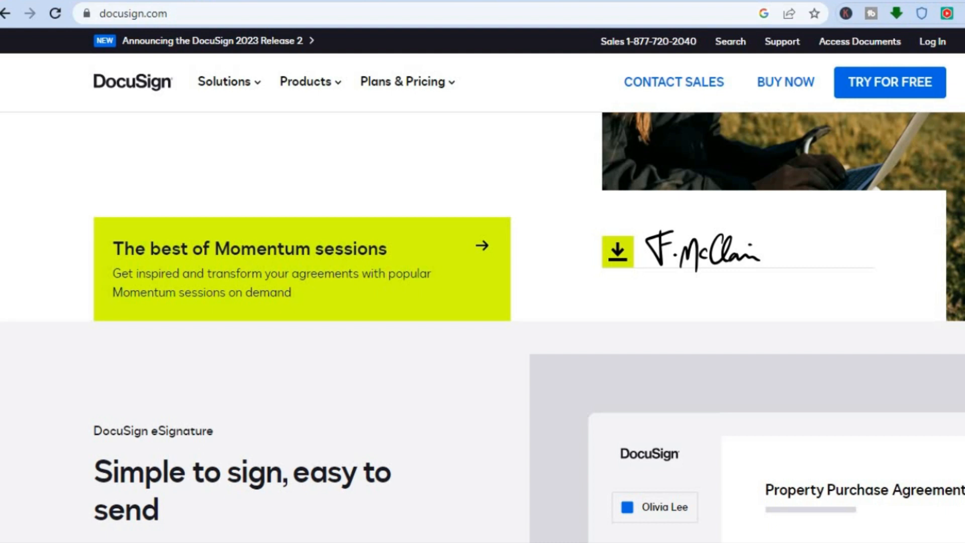
scroll(483, 327, up, 7)
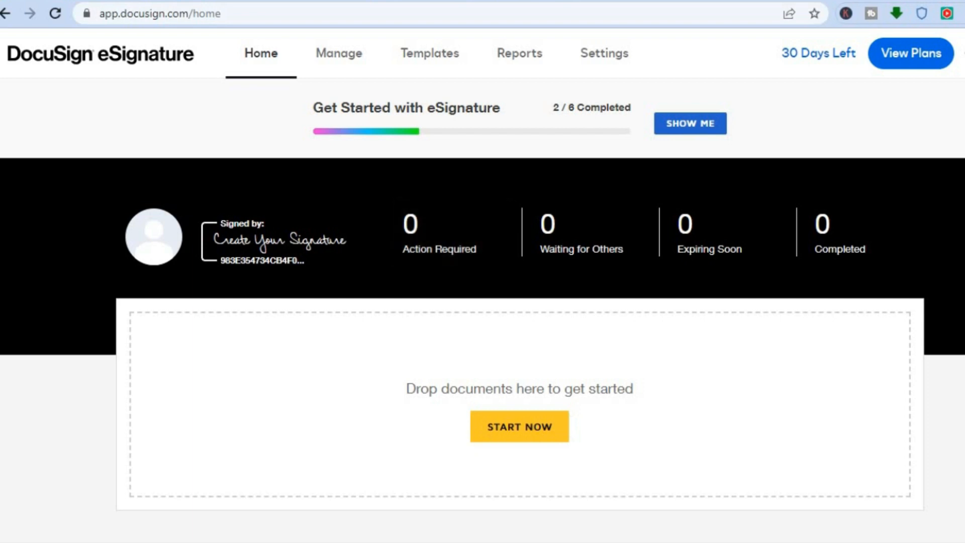
Step: Start a new envelope and upload the sample_pdf file from the computer's Downloads folder
scroll(483, 301, down, 3)
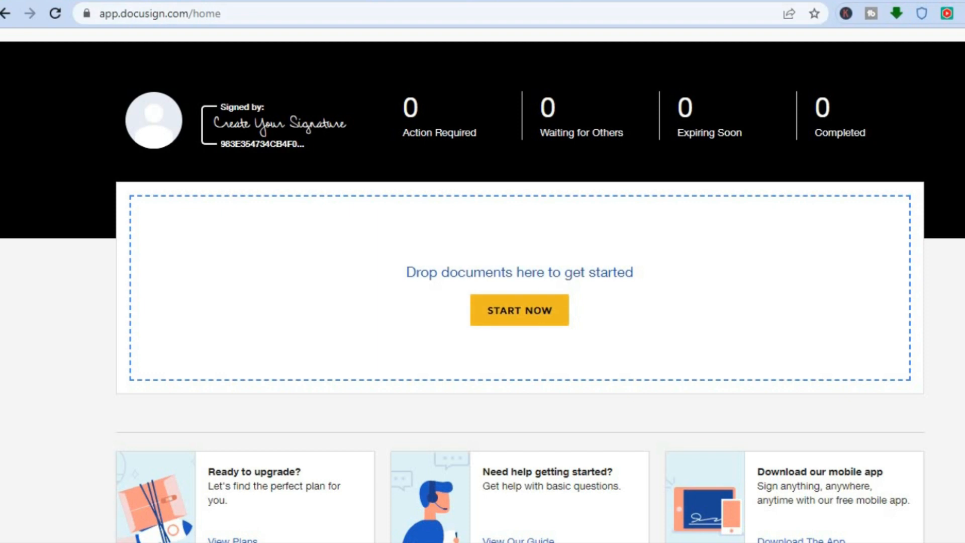
click(519, 310)
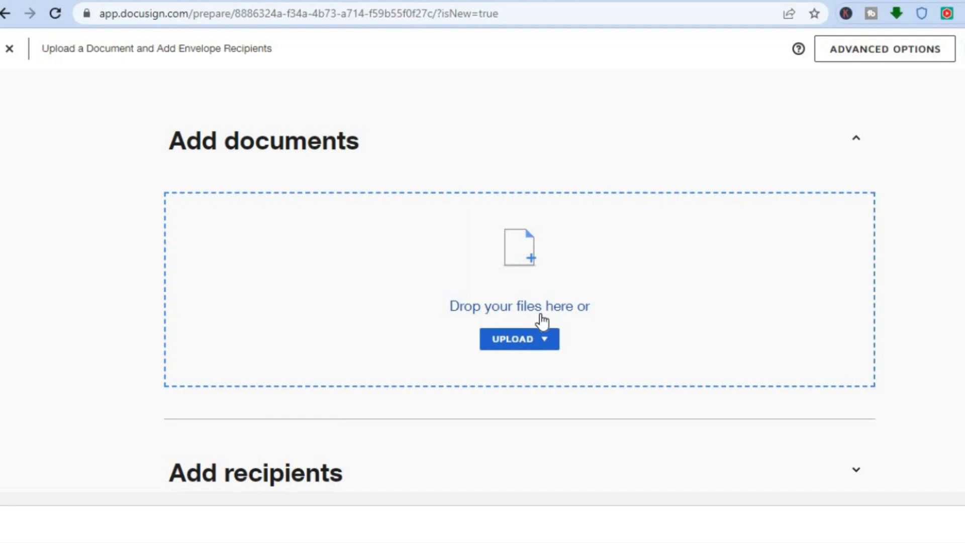
click(501, 347)
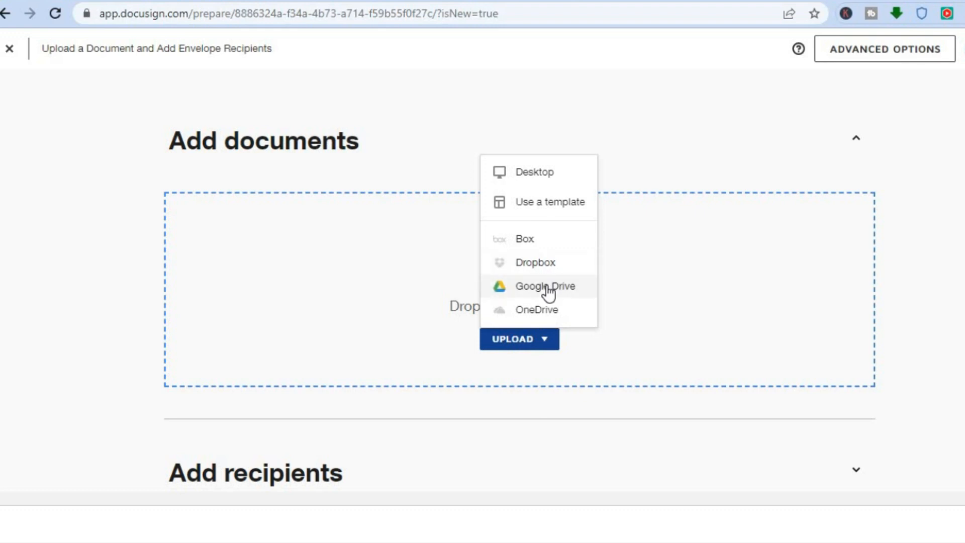
click(538, 165)
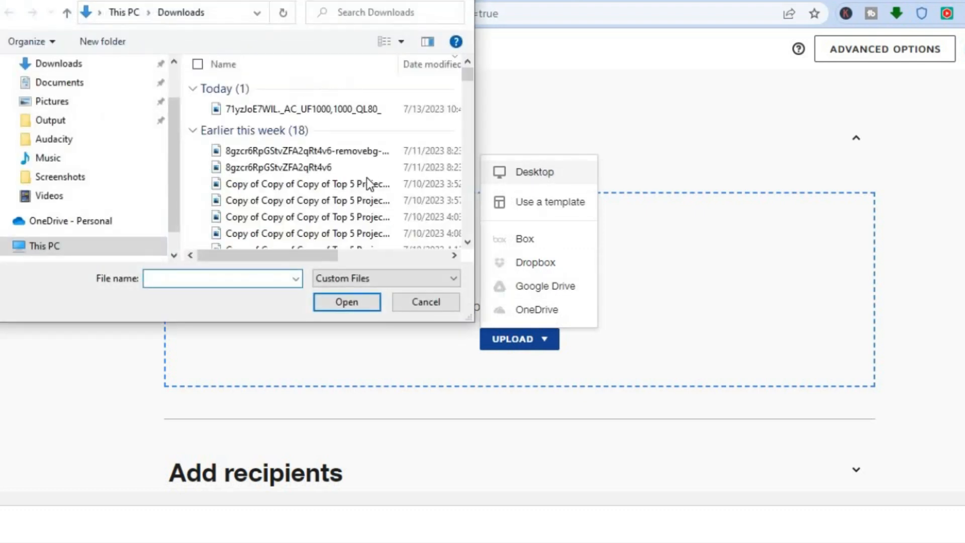
click(259, 106)
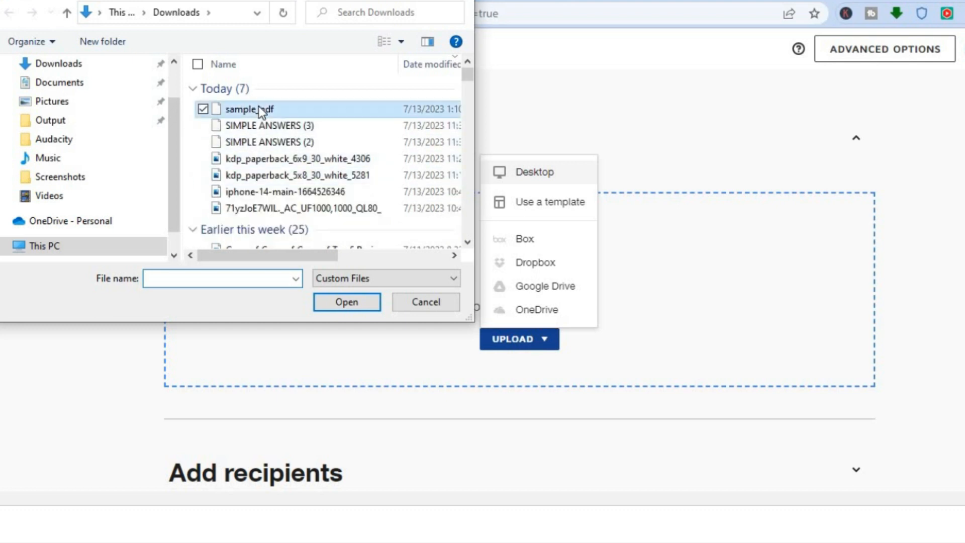
click(342, 302)
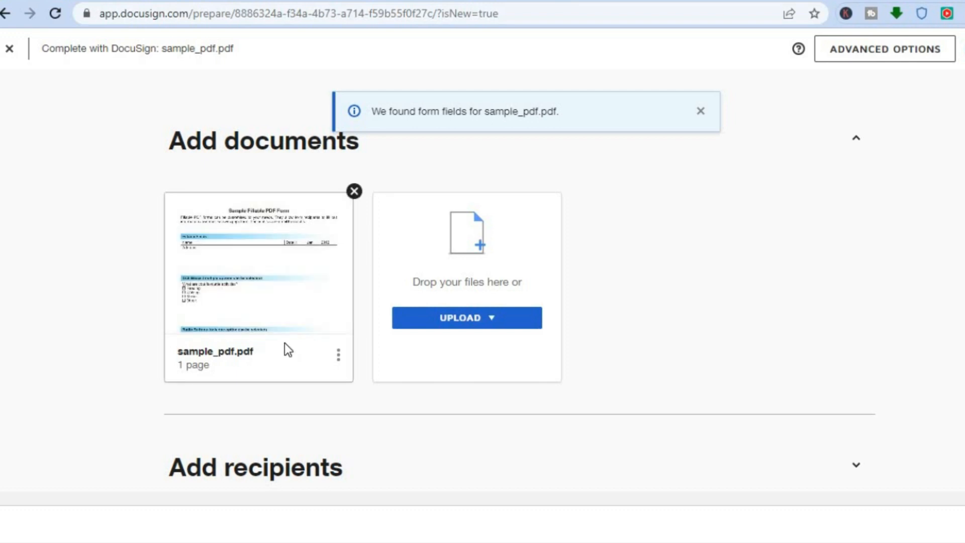
Step: Expand the Add recipients section and fill in the recipient's name and email from the suggested saved contact
mouse_move(291, 306)
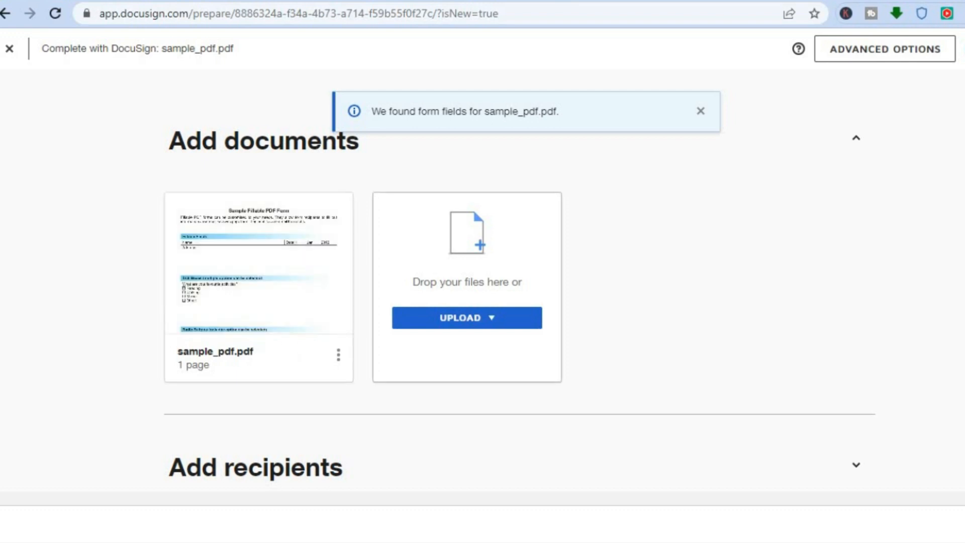
scroll(519, 296, down, 4)
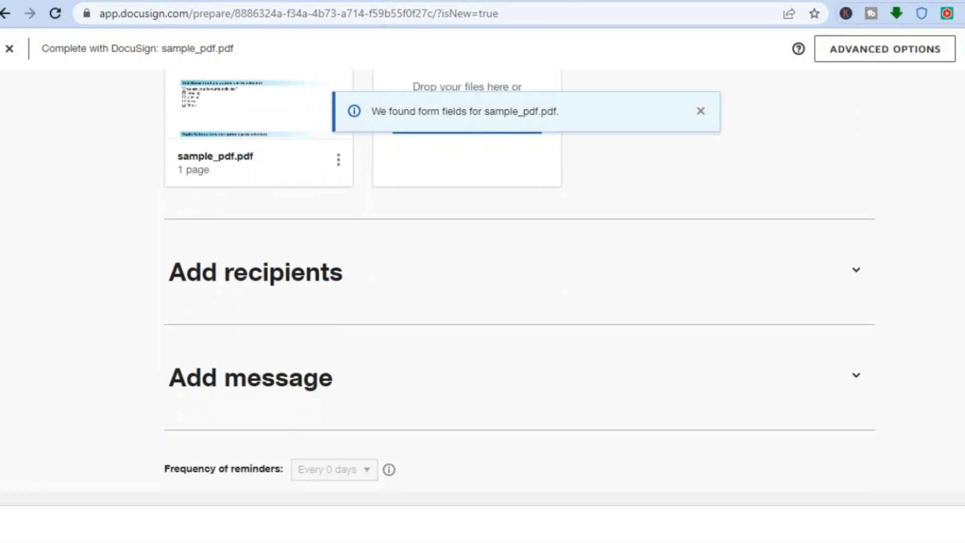
click(855, 275)
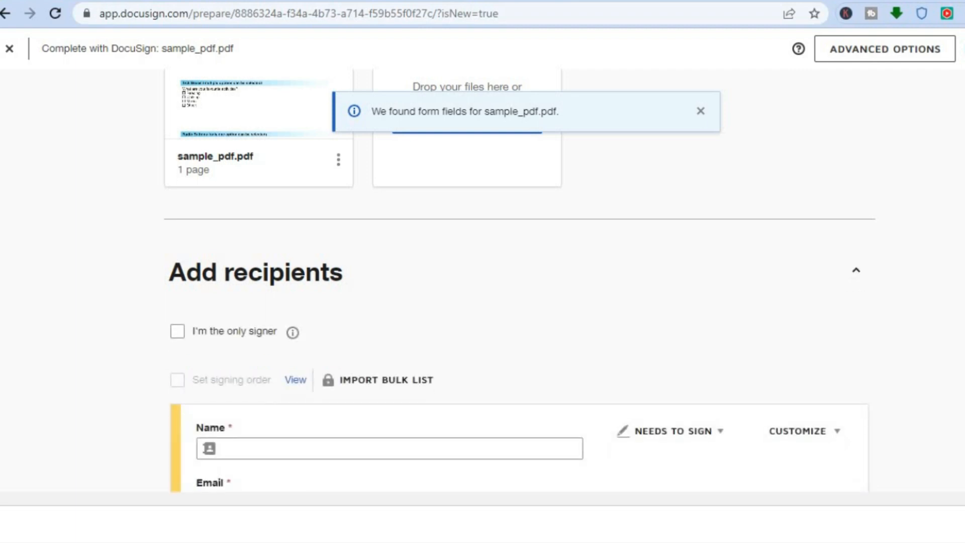
scroll(453, 392, down, 3)
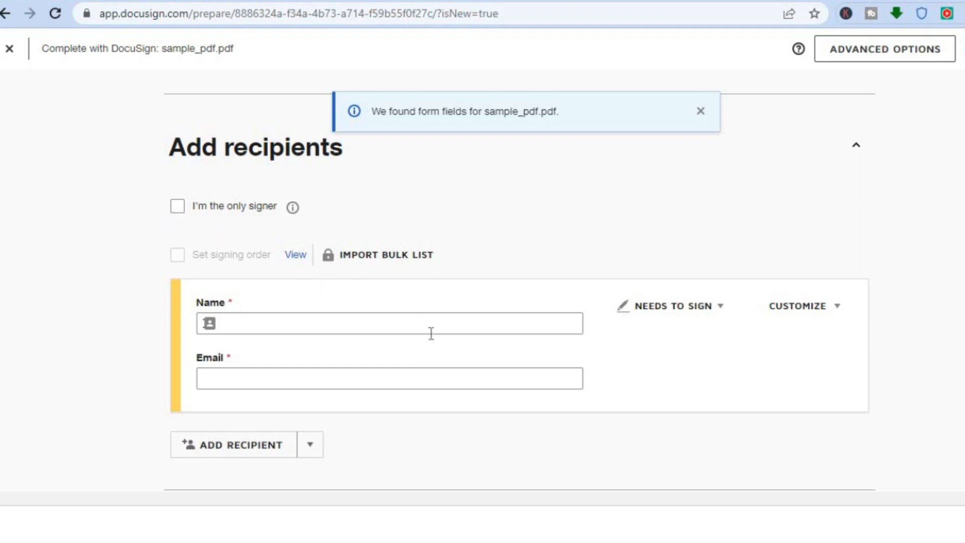
click(397, 326)
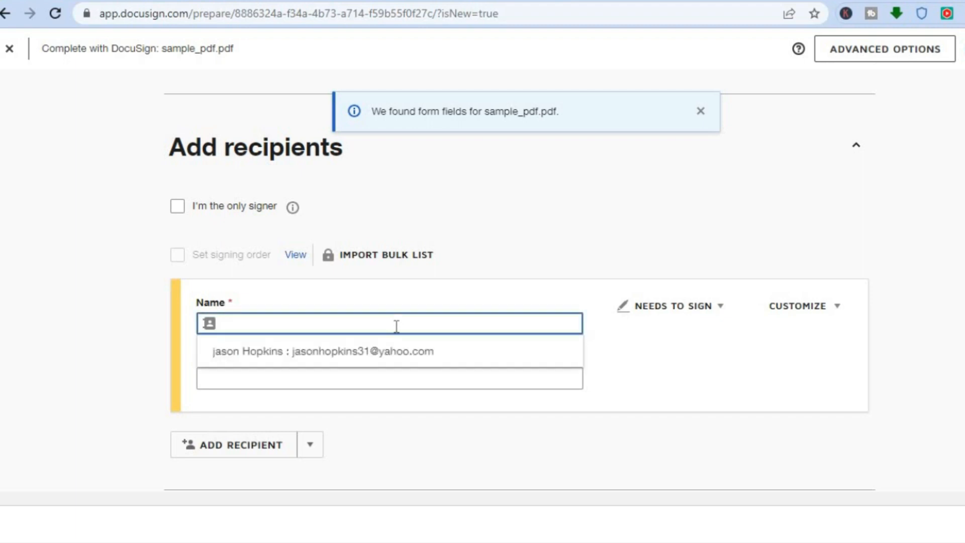
click(385, 345)
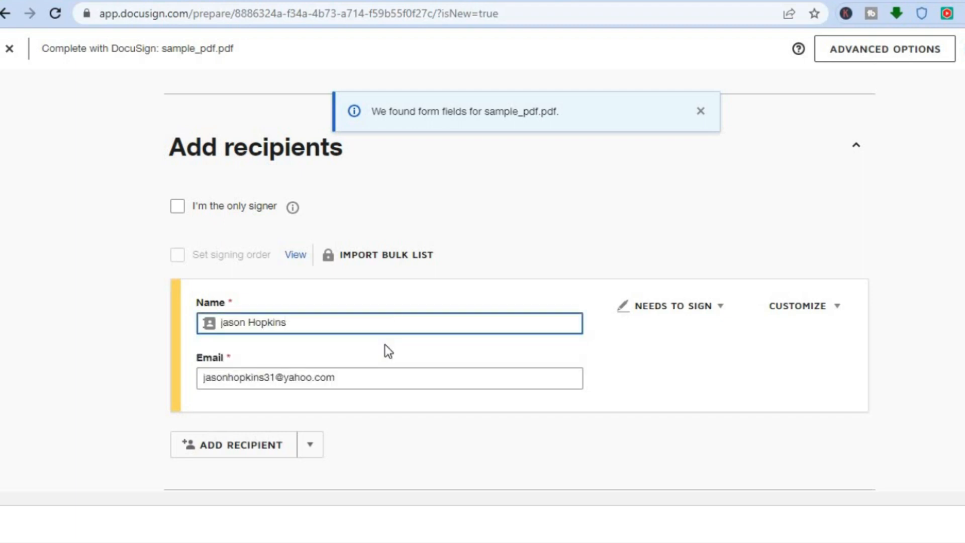
Step: Review the recipient's available signing roles and the customization options for access code and private message
click(680, 307)
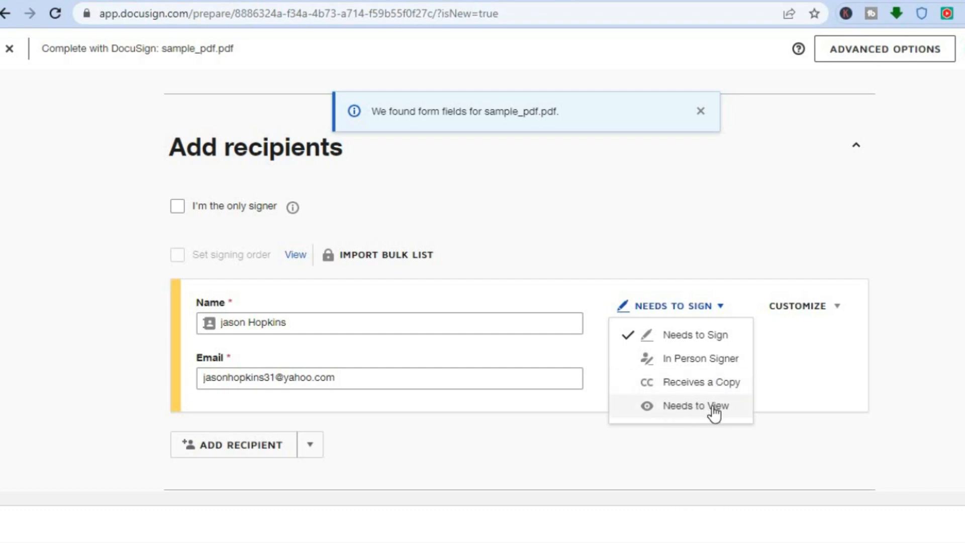
click(800, 400)
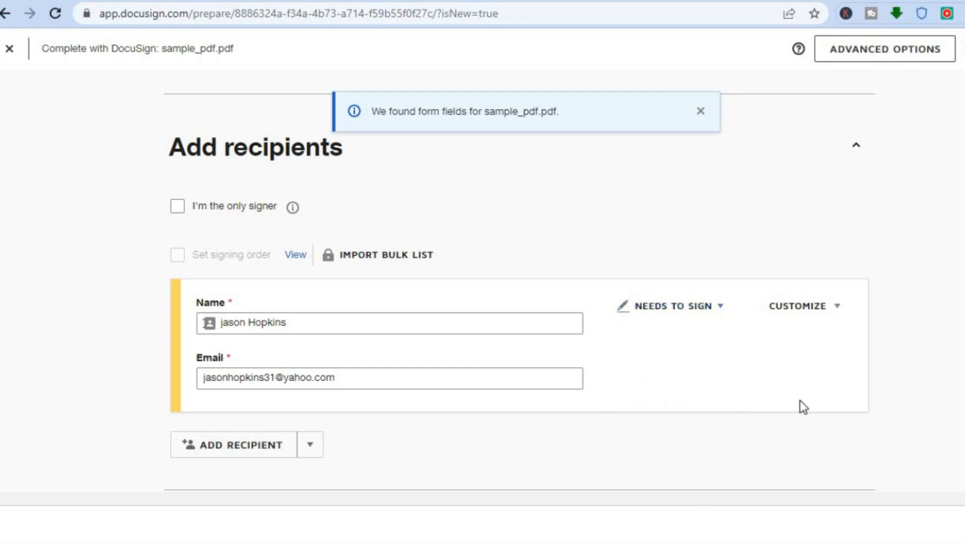
click(812, 308)
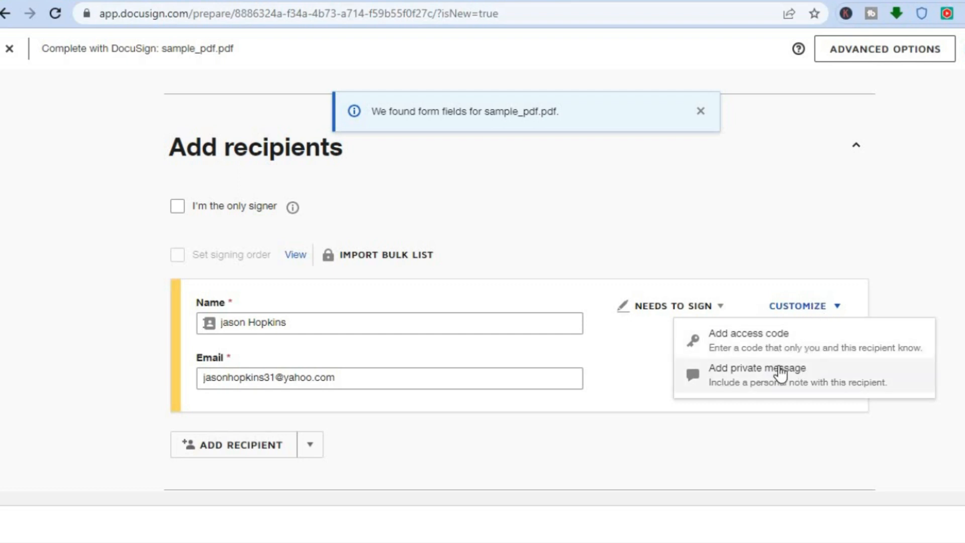
click(659, 429)
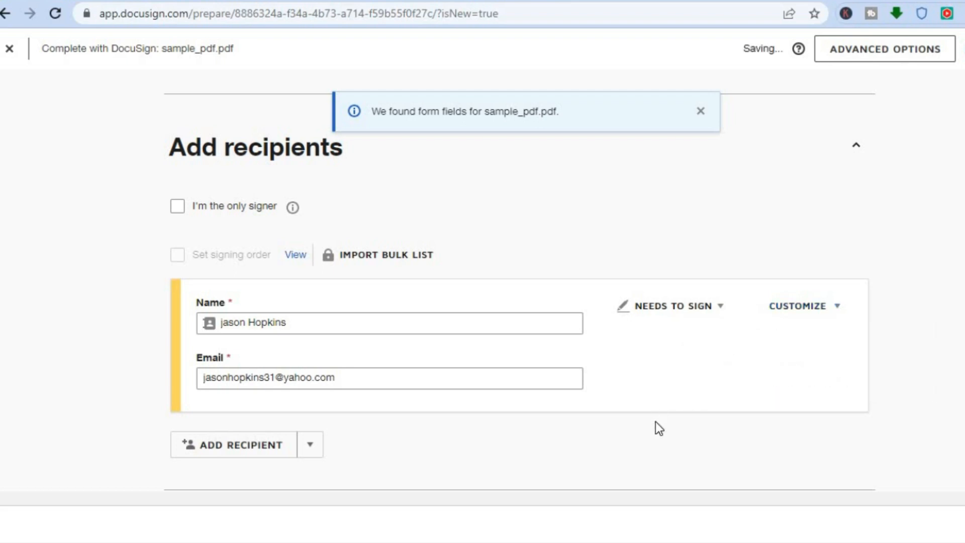
Step: Expand the Add message section and review the email subject and message fields
scroll(521, 281, down, 3)
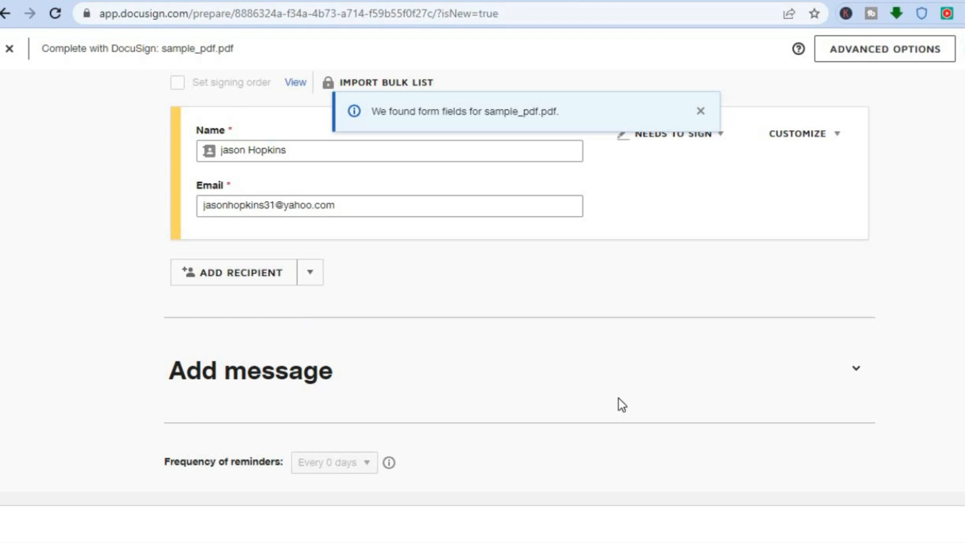
click(854, 373)
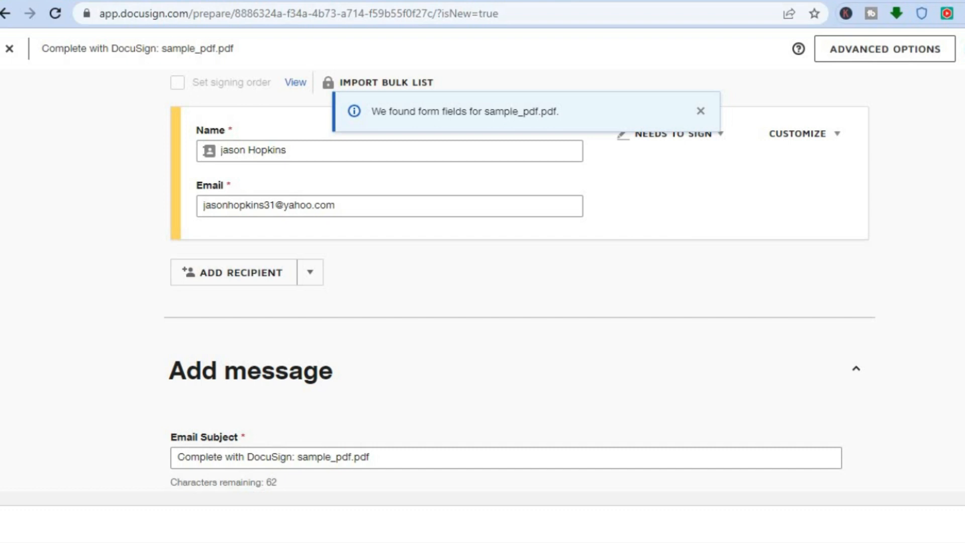
scroll(519, 276, down, 4)
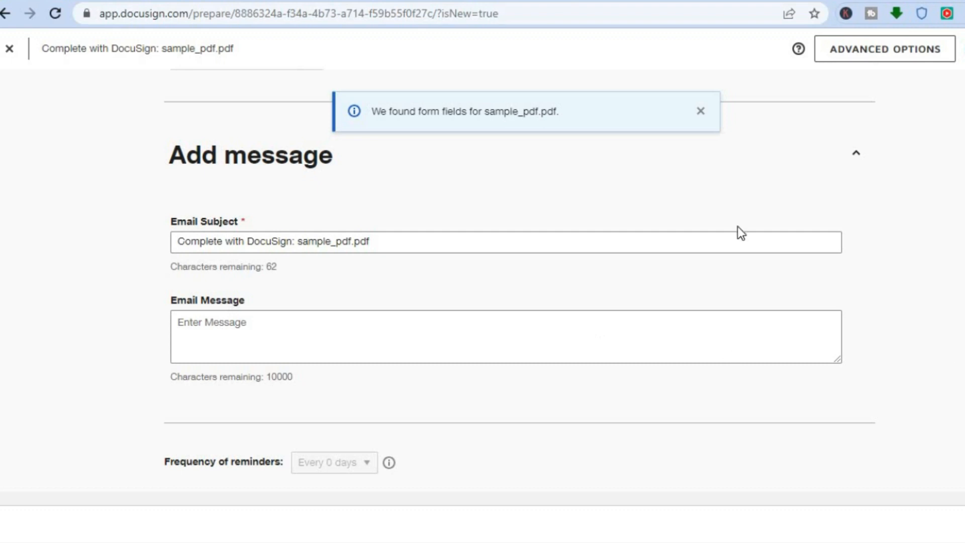
Step: Mark yourself as the only signer of the envelope and dismiss the notice about found form fields
scroll(519, 281, up, 8)
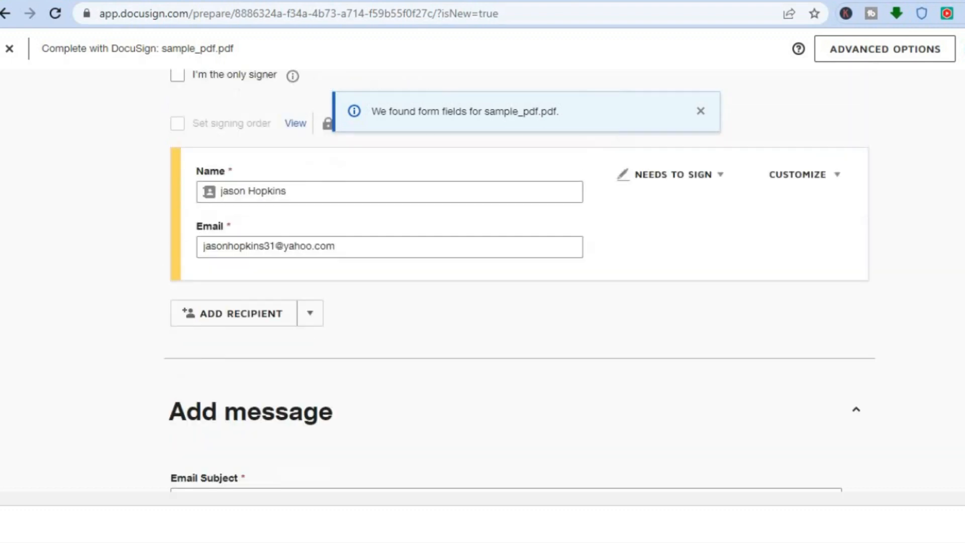
scroll(520, 282, up, 1)
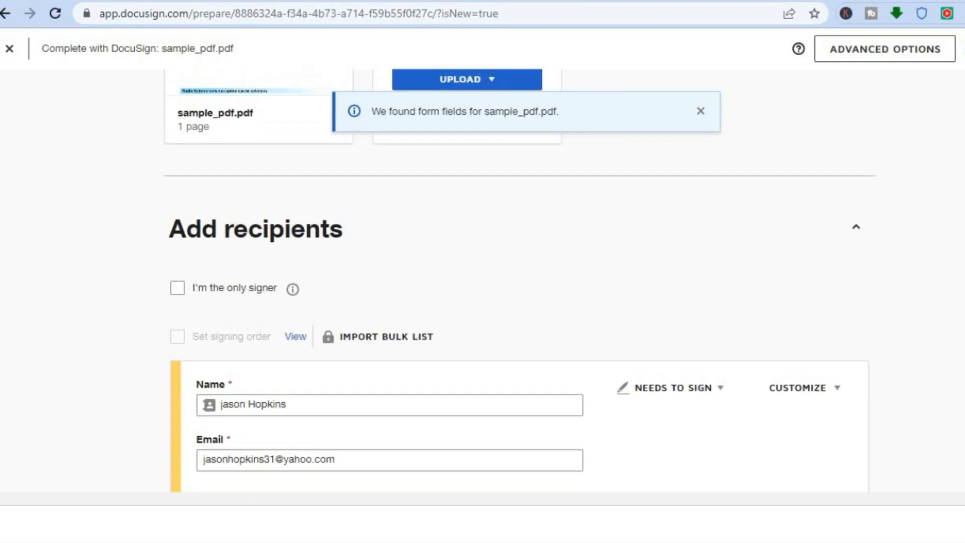
click(179, 288)
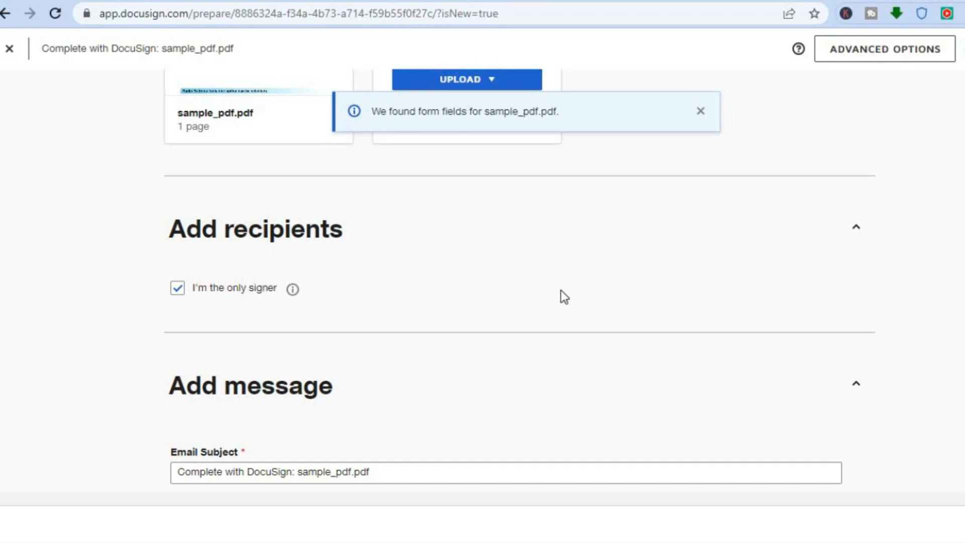
scroll(519, 281, down, 5)
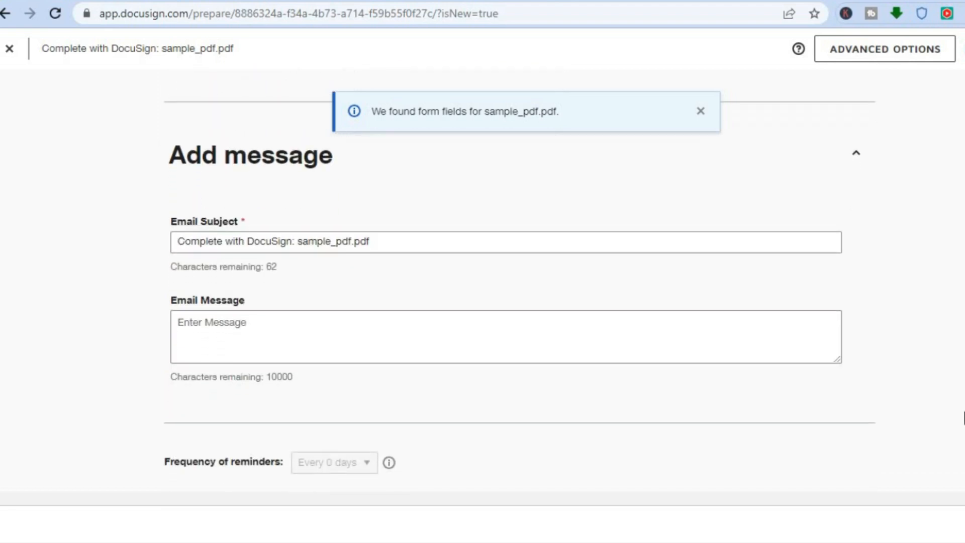
click(701, 112)
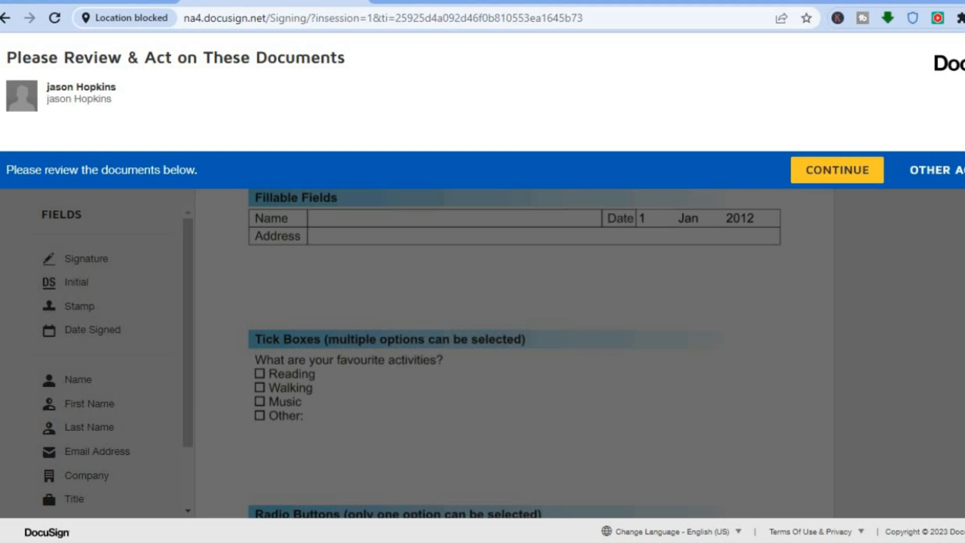
Step: Continue to the document for signing and place a Signature field just below the form's Address row
click(837, 170)
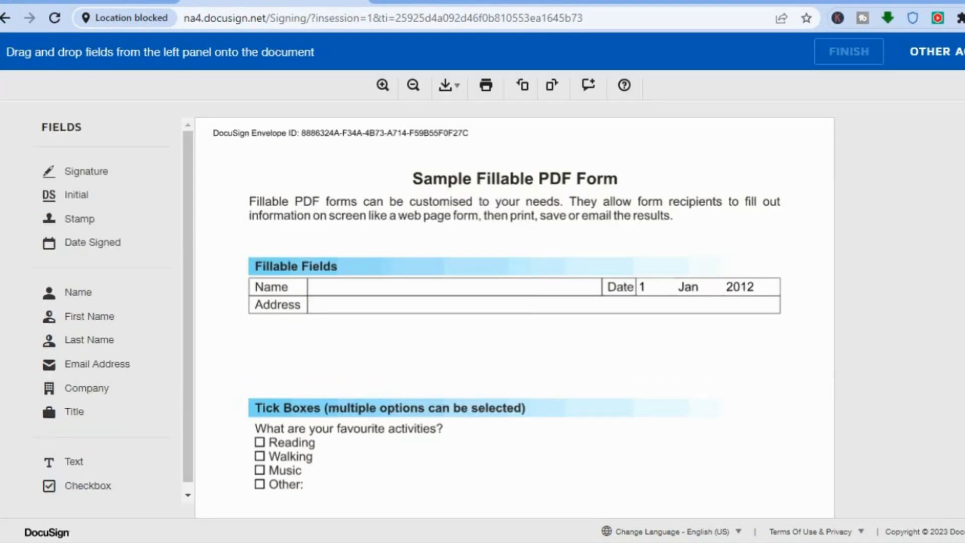
scroll(515, 301, down, 3)
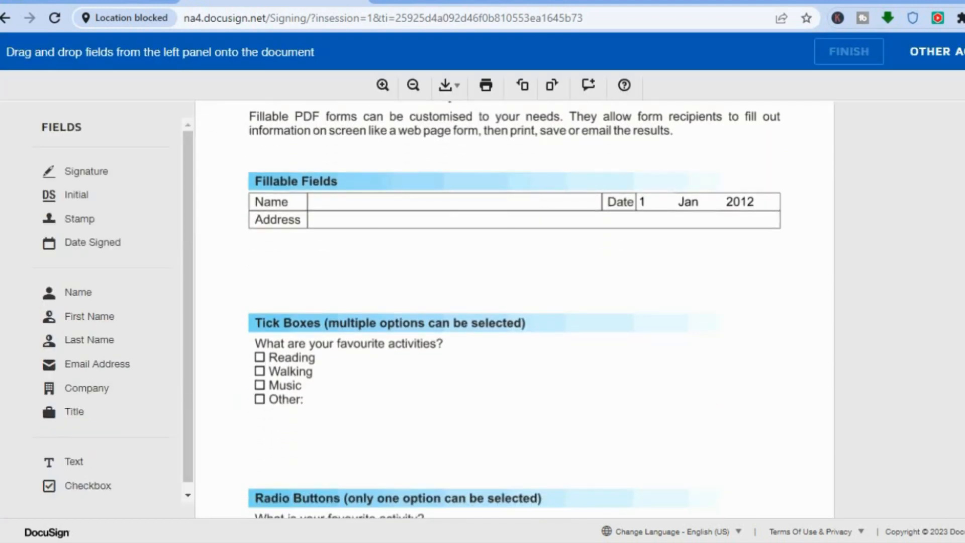
scroll(514, 301, up, 3)
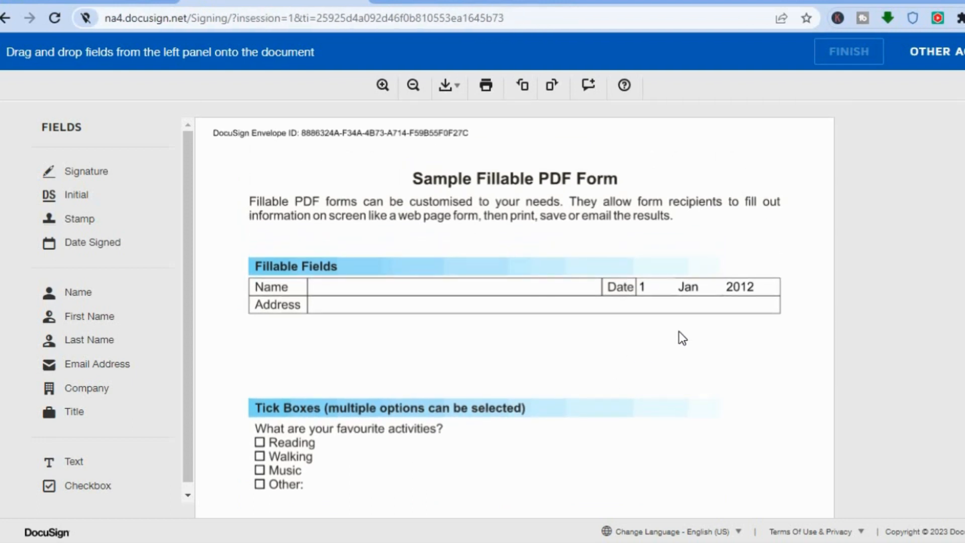
scroll(515, 302, down, 1)
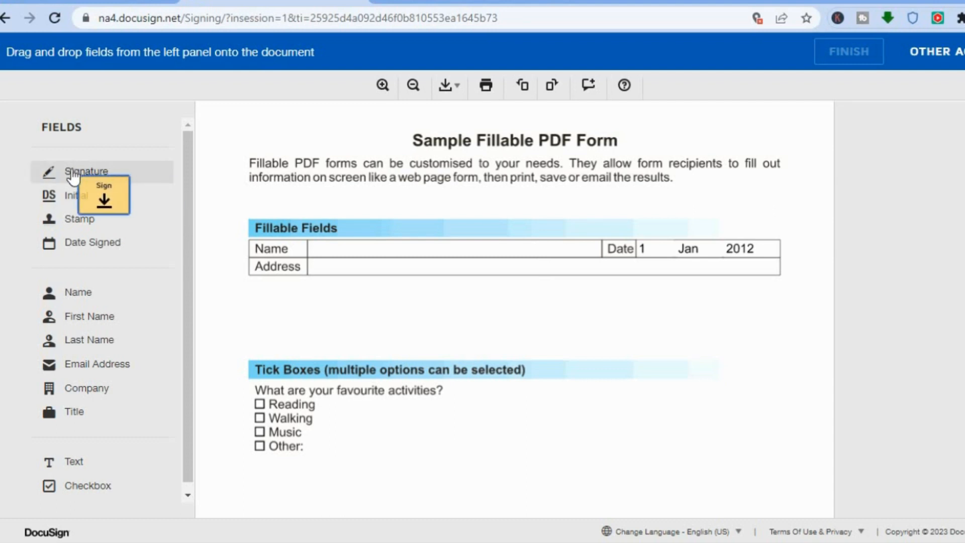
mouse_move(73, 177)
mouse_down()
mouse_move(327, 274)
mouse_move(352, 298)
mouse_up()
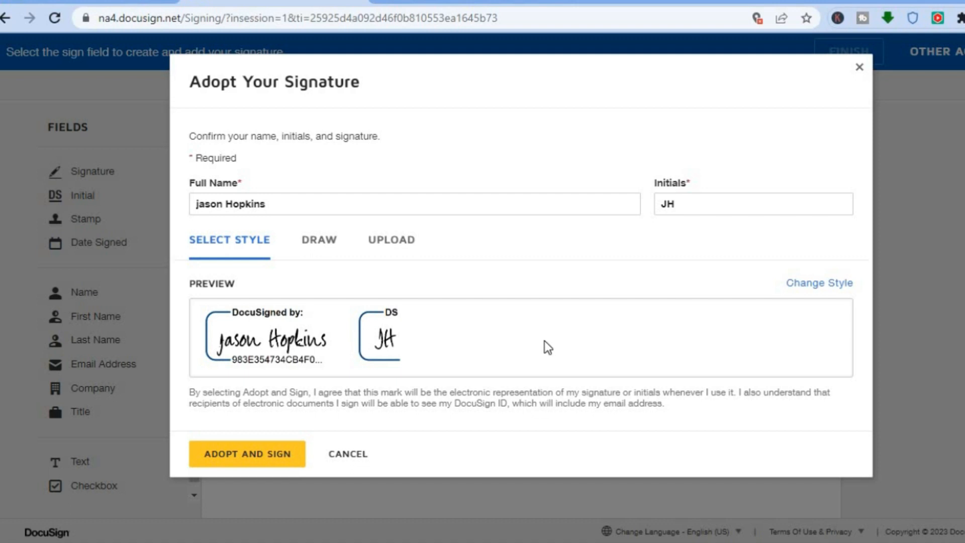
Step: Draw the signer's initials by hand as the signature and adopt it for the placed Signature field
click(312, 248)
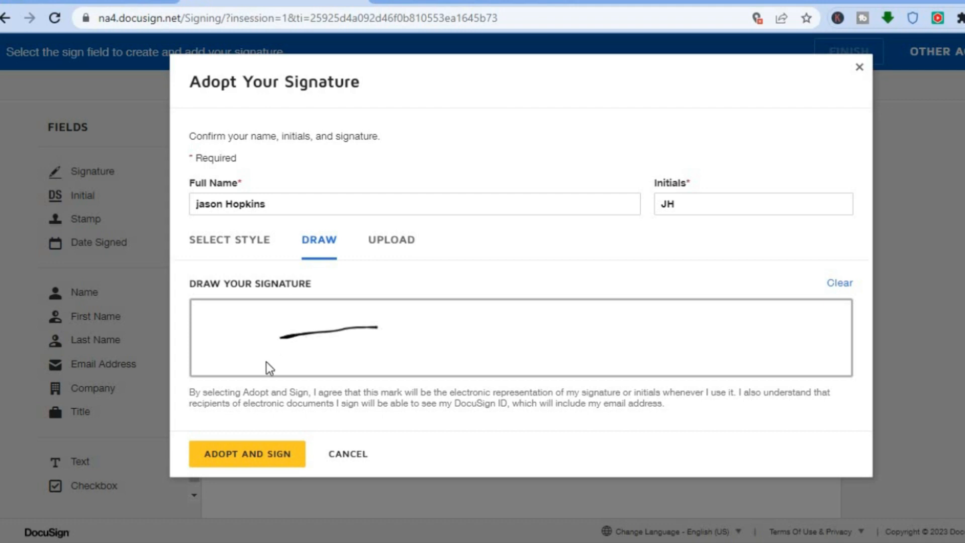
mouse_move(340, 337)
mouse_down()
mouse_move(342, 352)
mouse_move(298, 366)
mouse_up()
drag(361, 335, 364, 361)
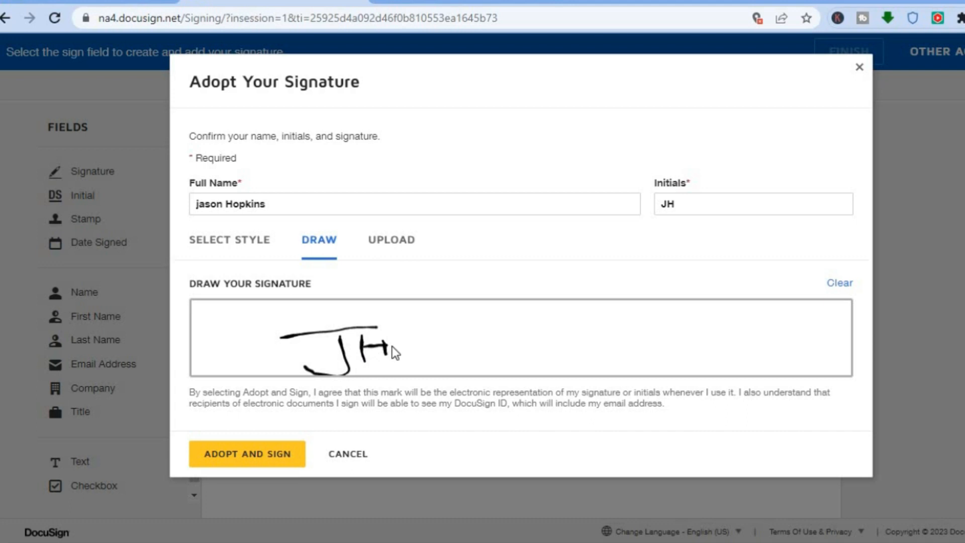
click(276, 455)
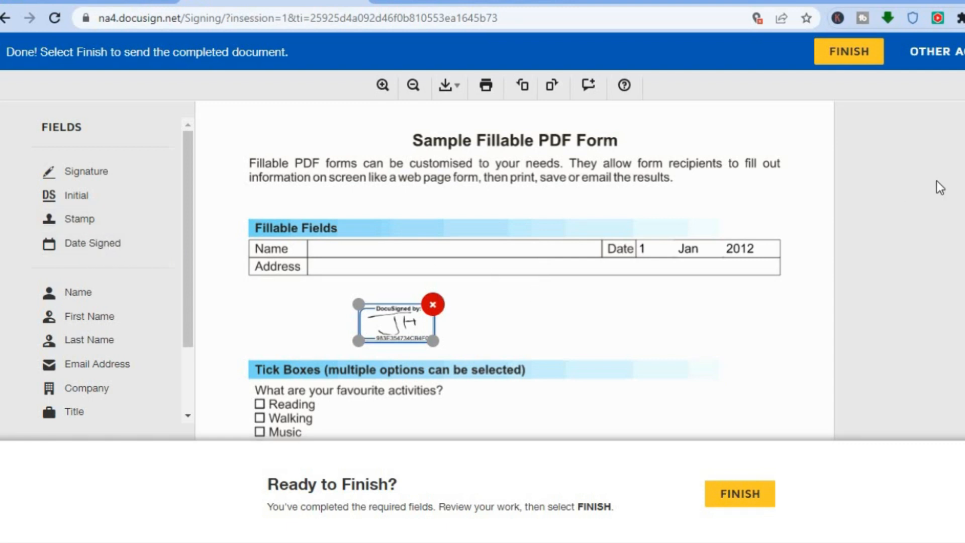
Step: Finish signing the document and decline sending a completed copy to others
scroll(343, 300, down, 2)
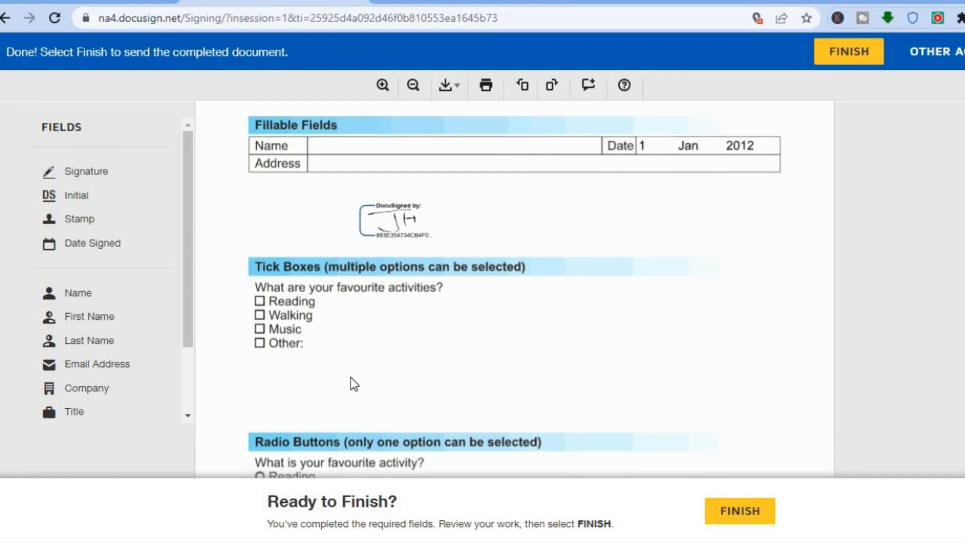
drag(189, 328, 187, 405)
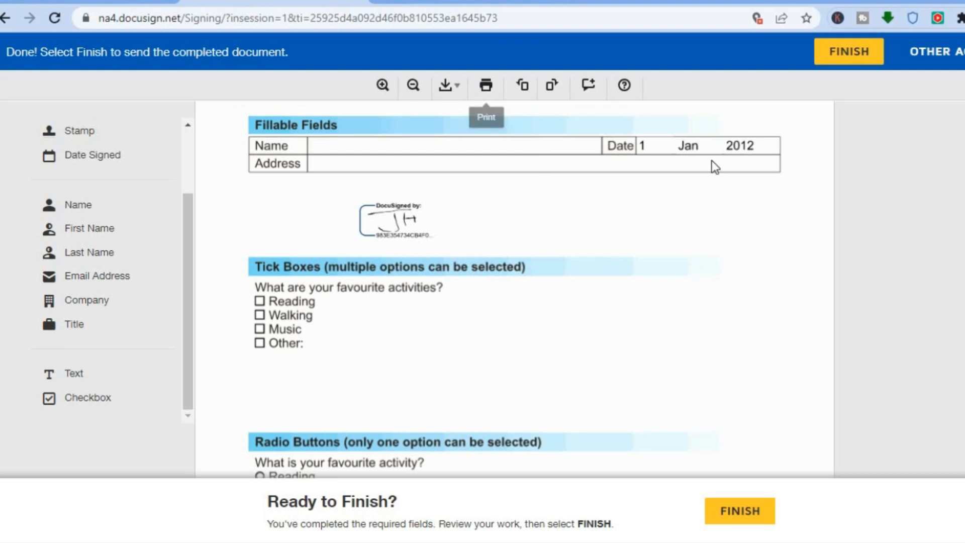
click(849, 59)
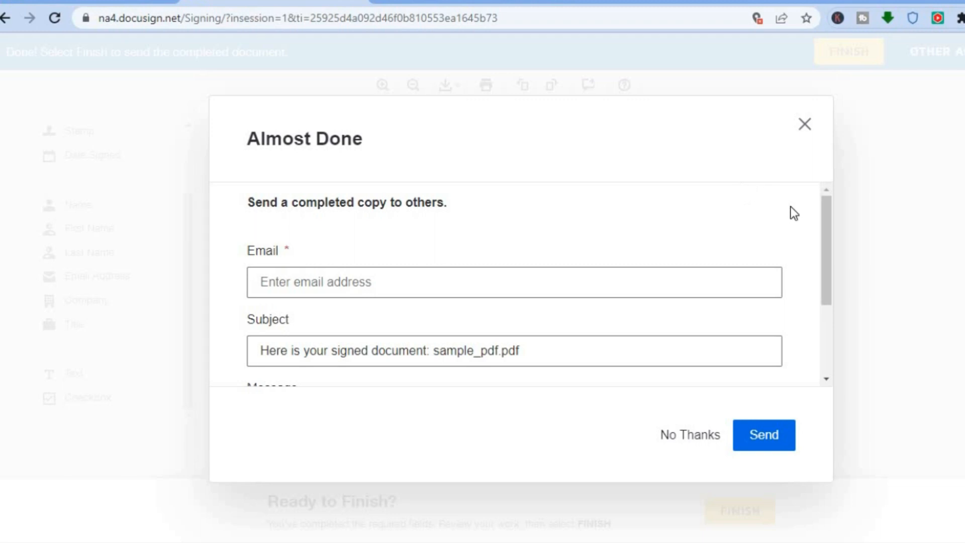
drag(822, 210, 821, 262)
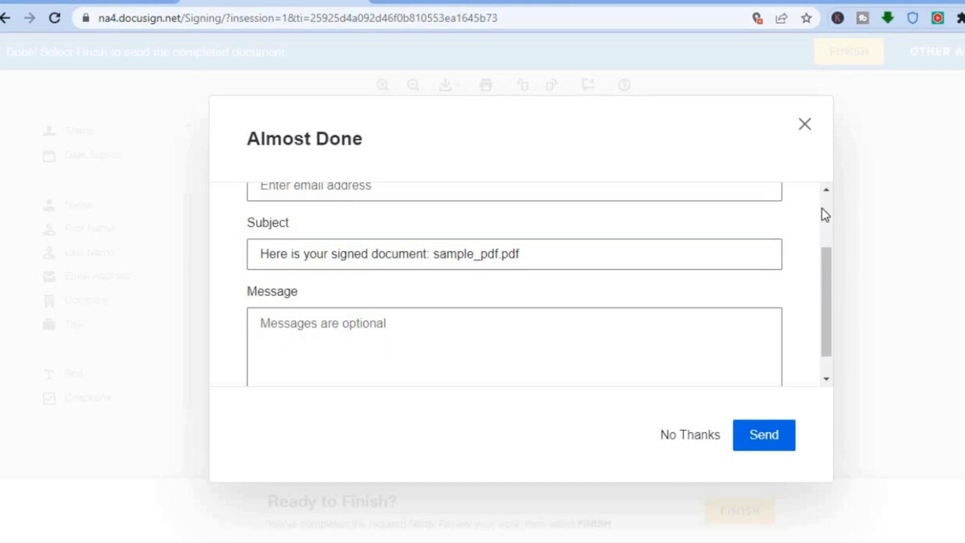
drag(827, 331, 824, 345)
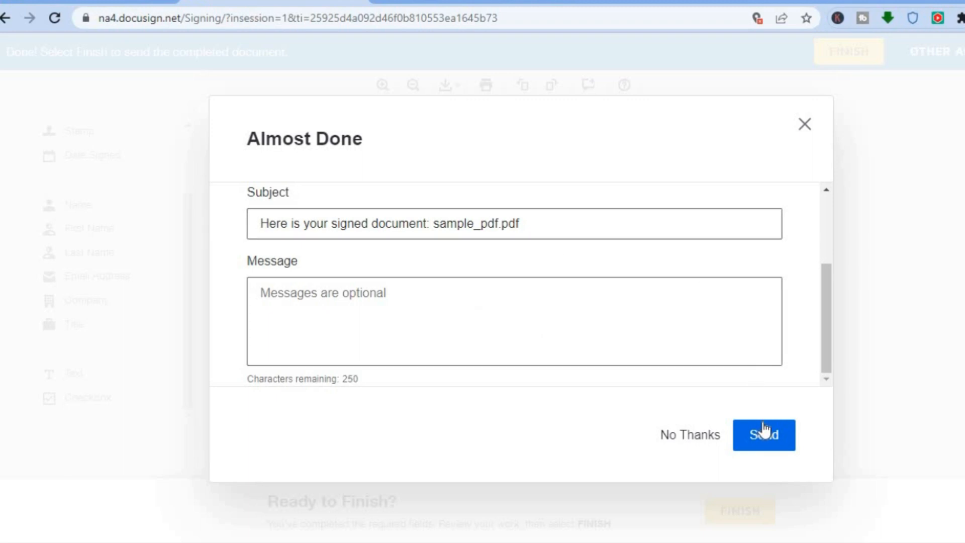
click(674, 434)
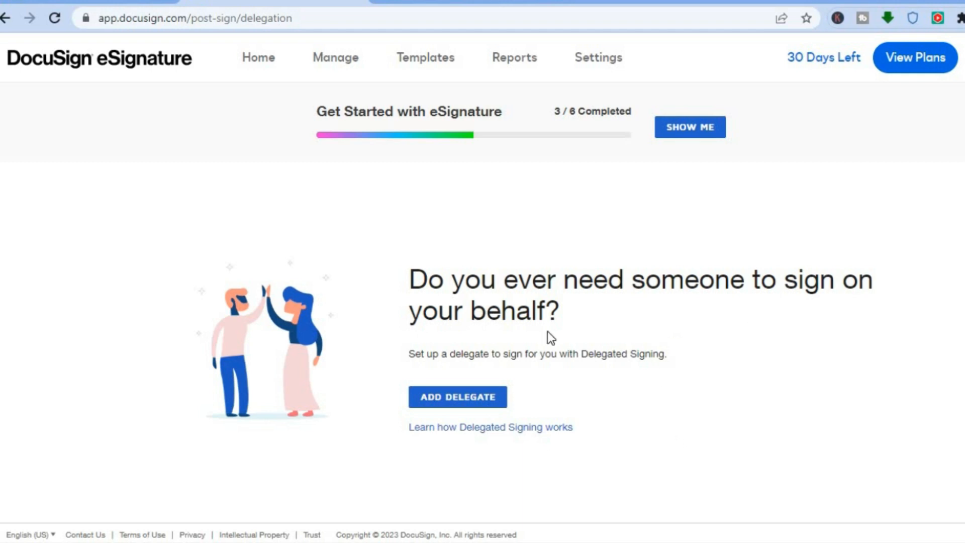
Step: Open the Delegation settings and examine the Add Delegate form's date and user selection fields, without adding a delegate
click(475, 395)
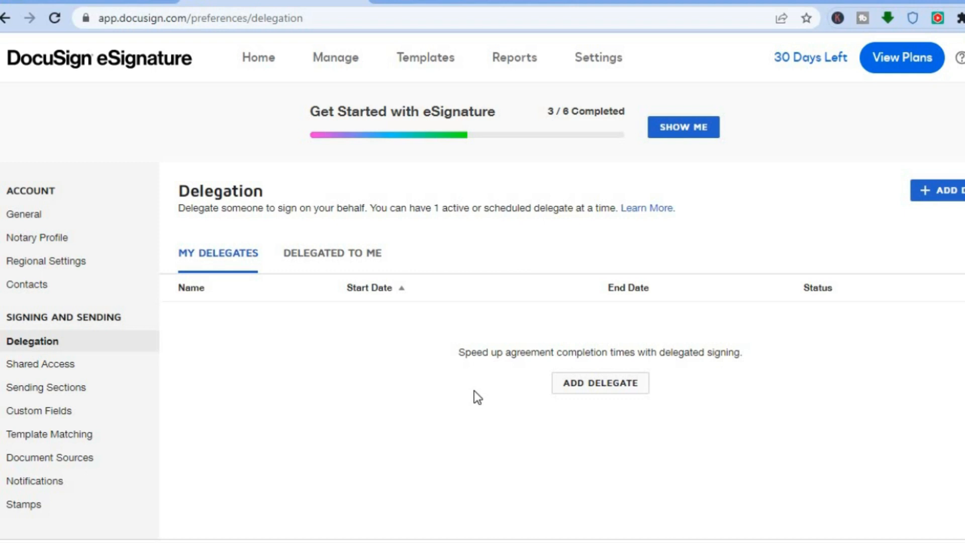
click(568, 382)
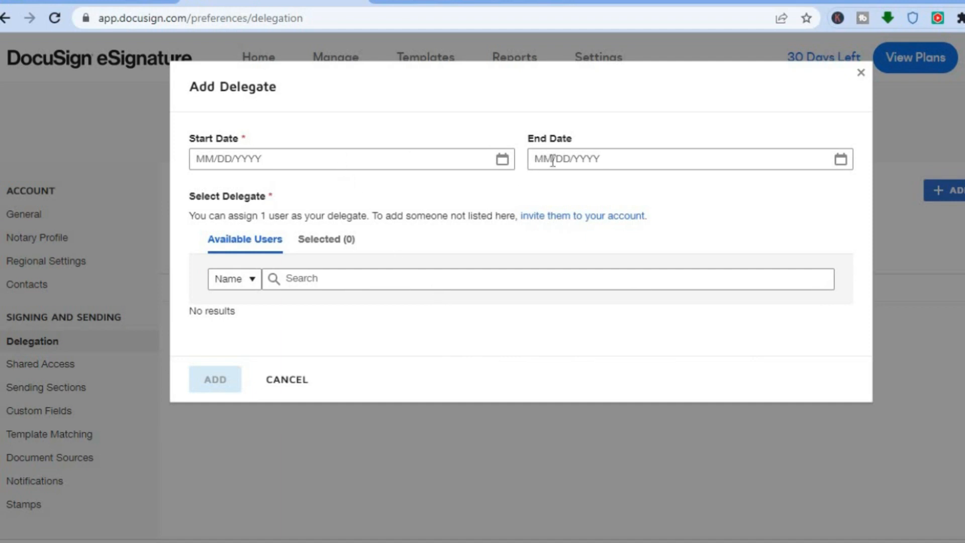
click(304, 279)
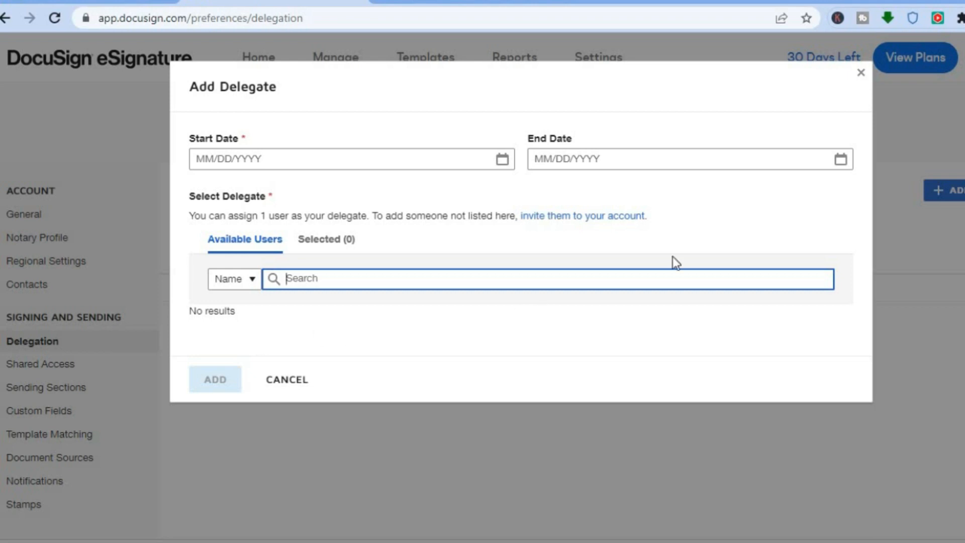
click(861, 73)
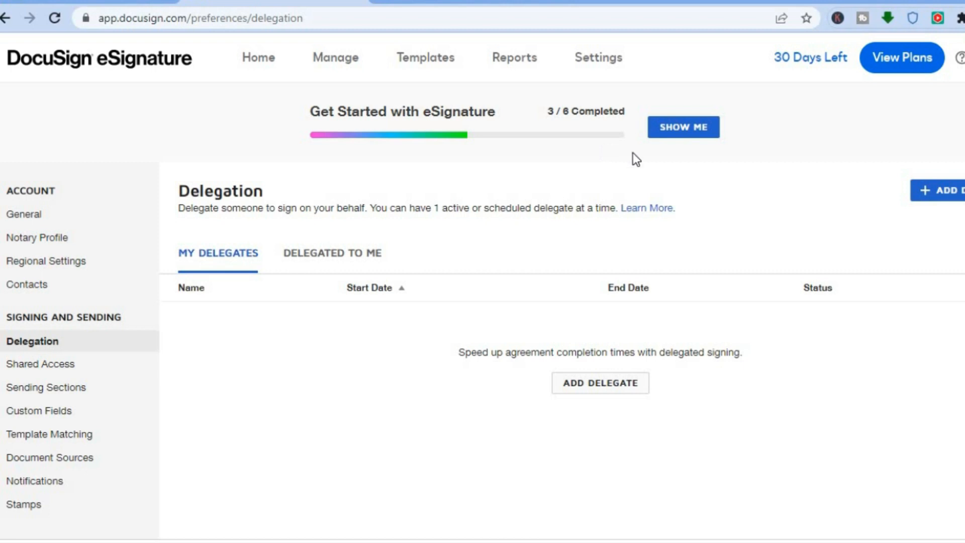
click(947, 198)
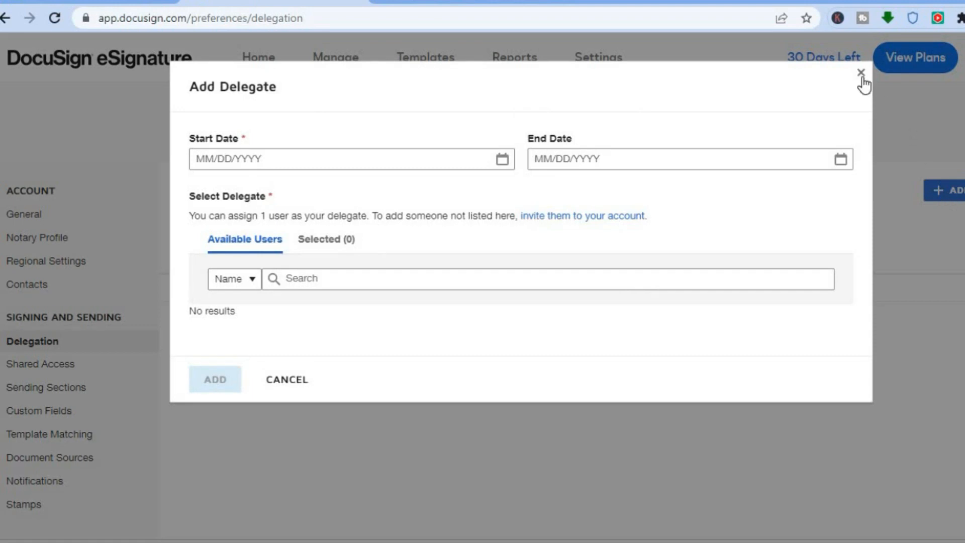
click(861, 74)
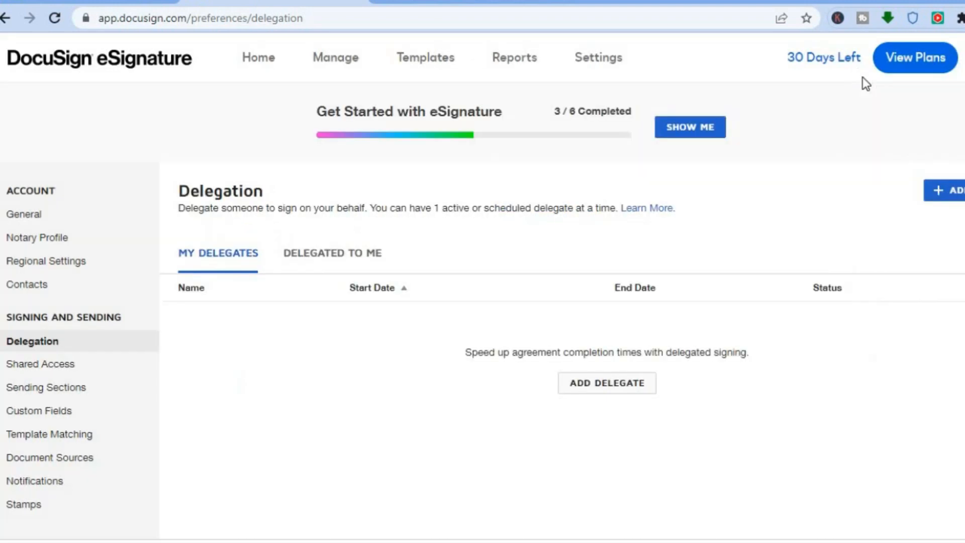
Step: Open the account's Contacts settings and review the fields of the Add Contact form, without adding a contact
click(64, 289)
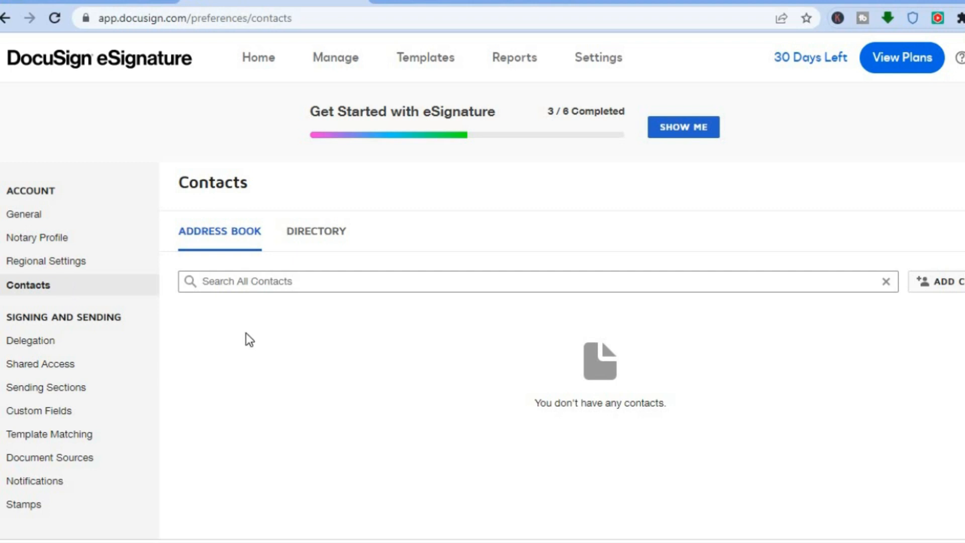
click(922, 283)
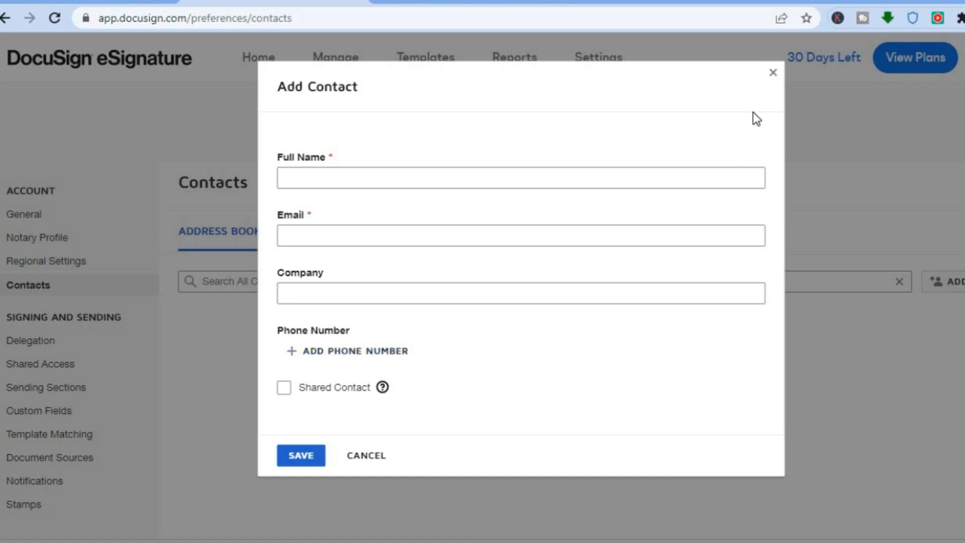
click(772, 74)
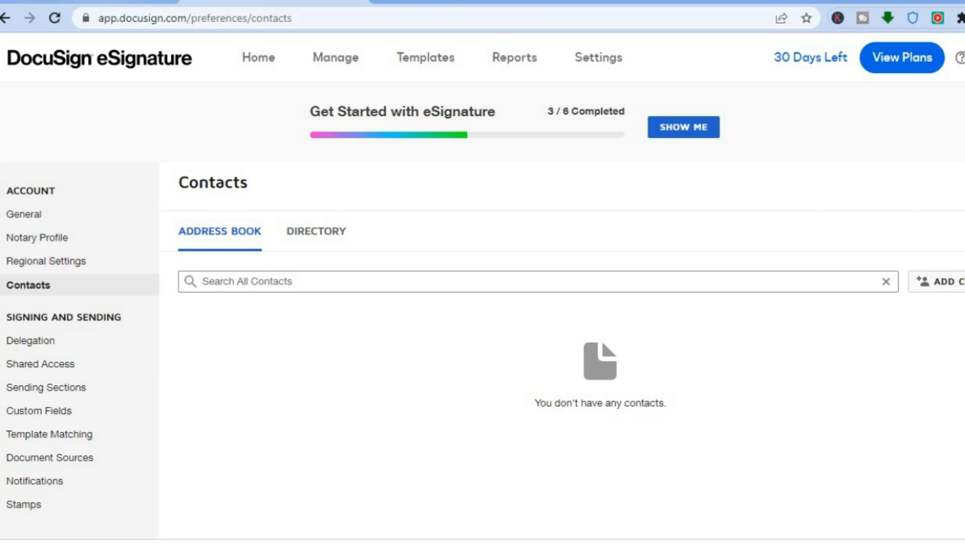
Step: Switch to the DocuSign website, look over the product offerings, and review the eSignature plans with their prices and included features
click(96, 3)
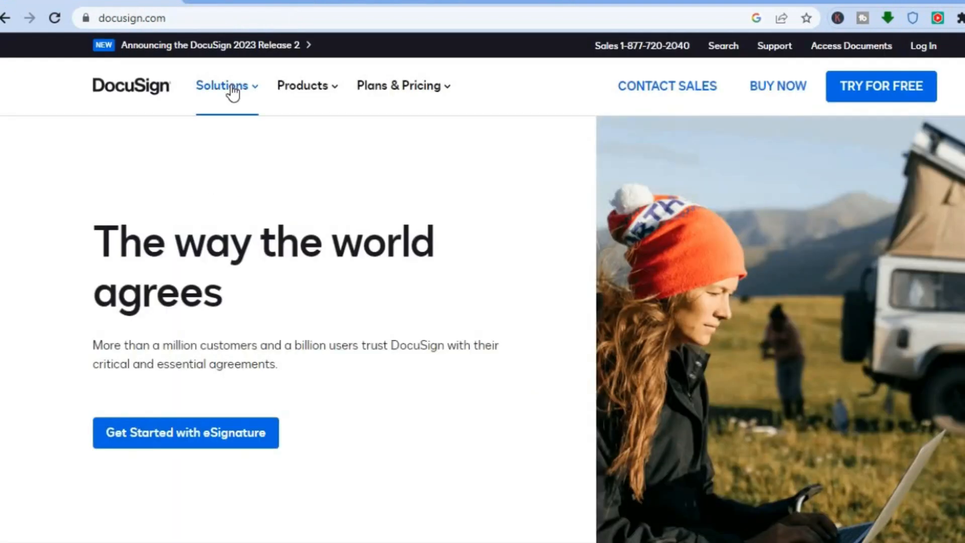
click(304, 94)
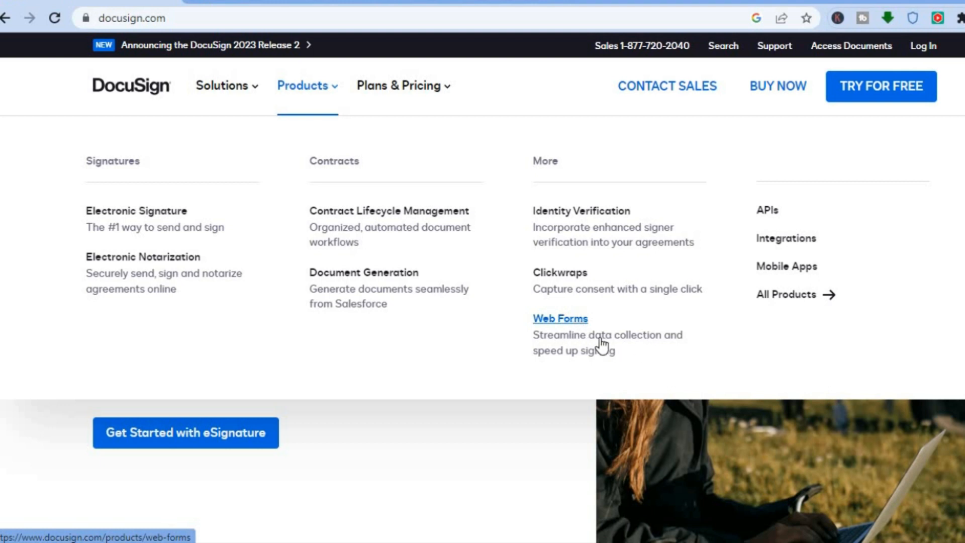
click(411, 85)
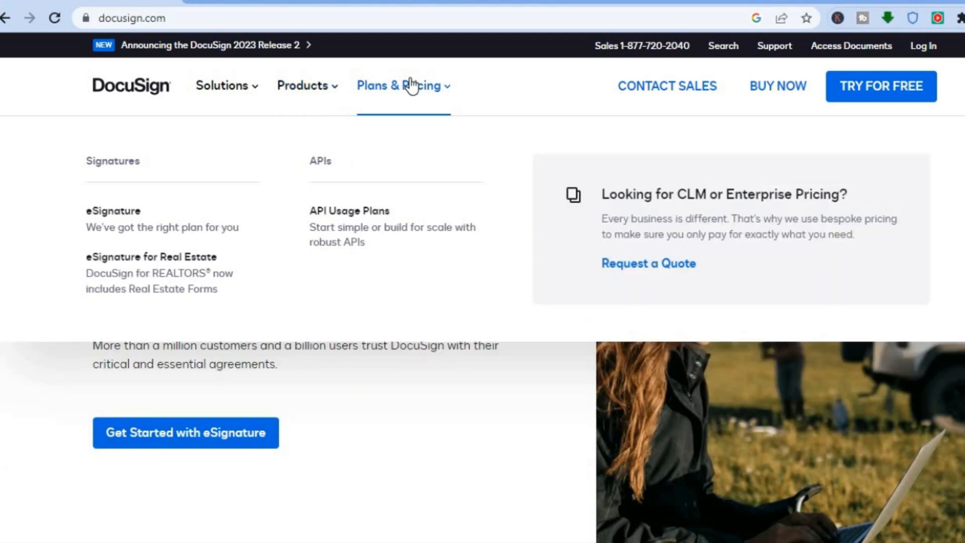
click(122, 216)
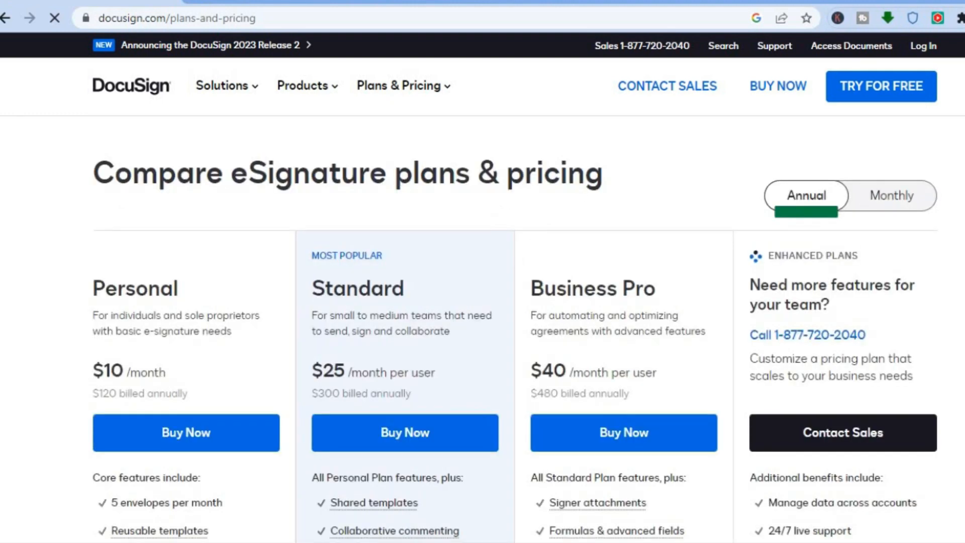
scroll(515, 329, down, 3)
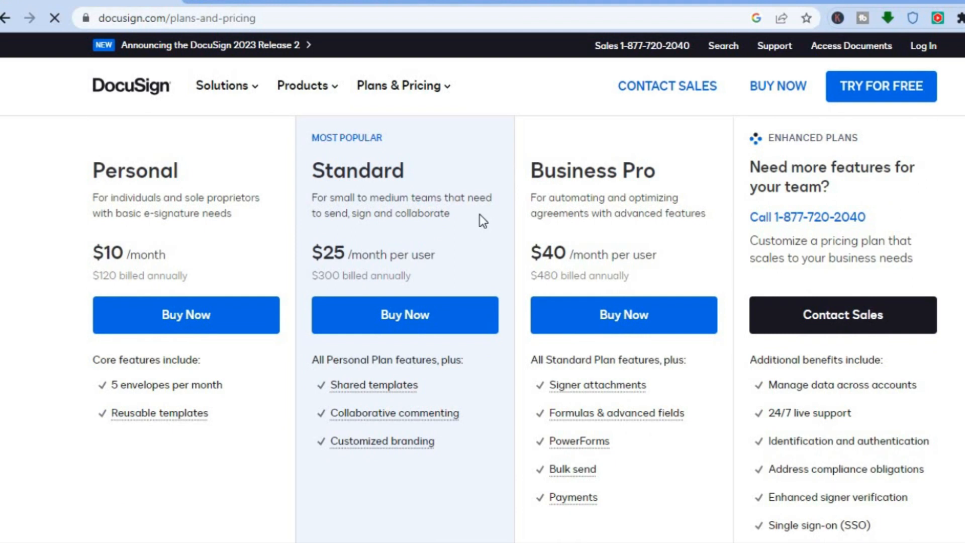